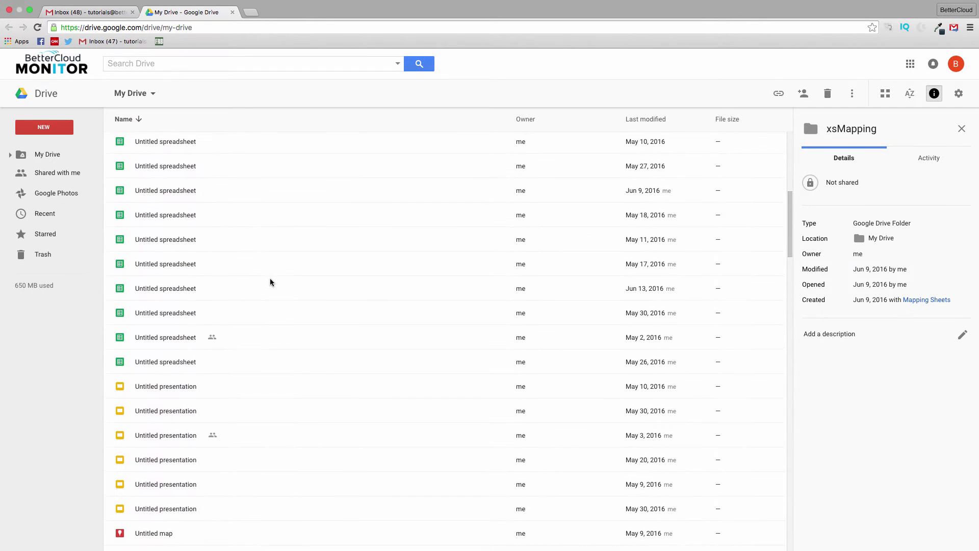
scroll(275, 288, down, 2)
scroll(274, 287, down, 3)
scroll(273, 286, down, 2)
scroll(275, 290, down, 1)
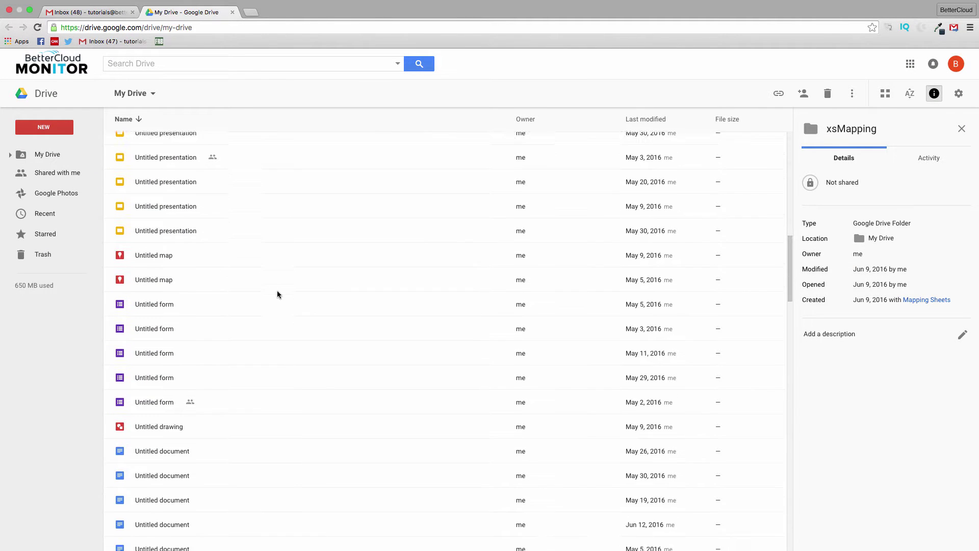
scroll(278, 295, down, 1)
scroll(278, 295, down, 5)
scroll(277, 294, down, 1)
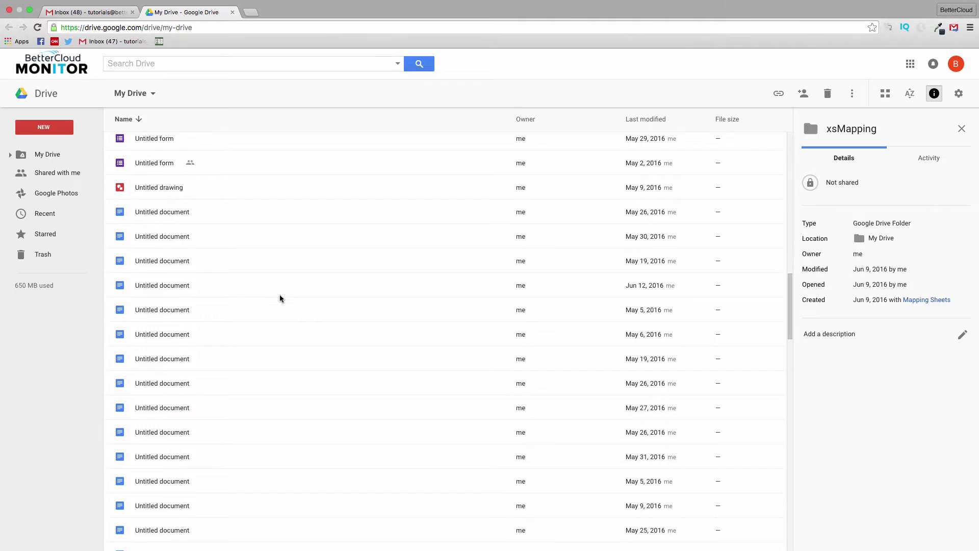
scroll(283, 301, down, 4)
scroll(284, 301, down, 1)
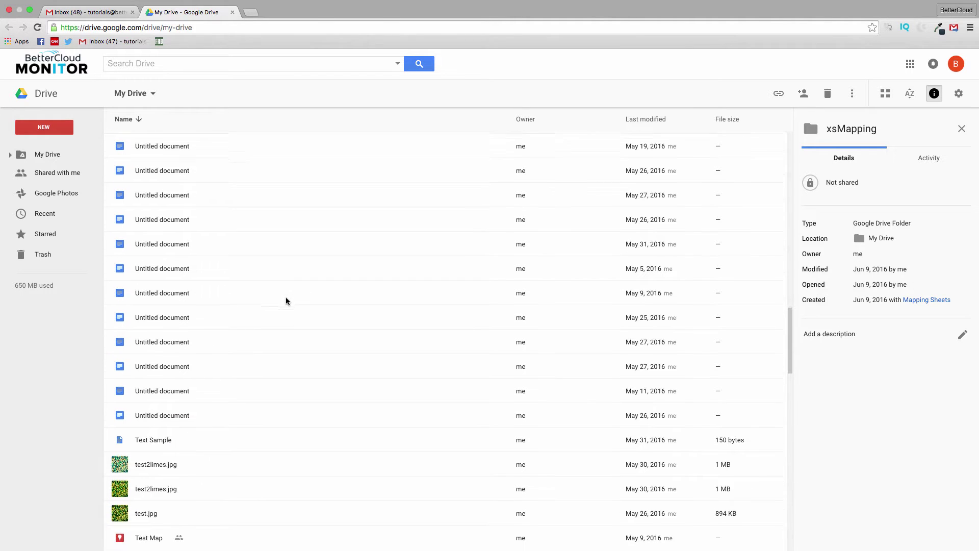
scroll(286, 300, down, 1)
scroll(286, 301, down, 4)
scroll(286, 302, down, 1)
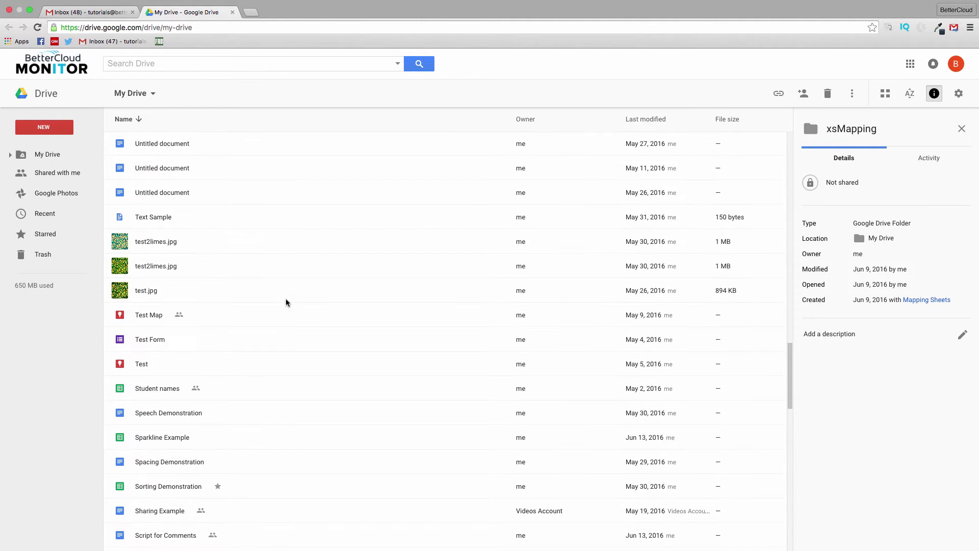
scroll(287, 303, down, 1)
scroll(286, 302, down, 2)
scroll(287, 302, down, 1)
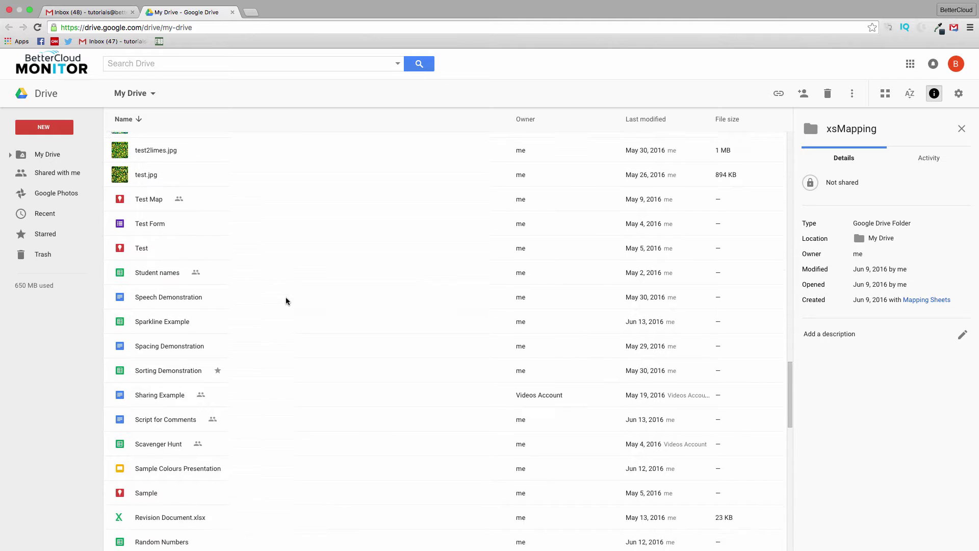
scroll(286, 300, down, 1)
scroll(286, 301, down, 3)
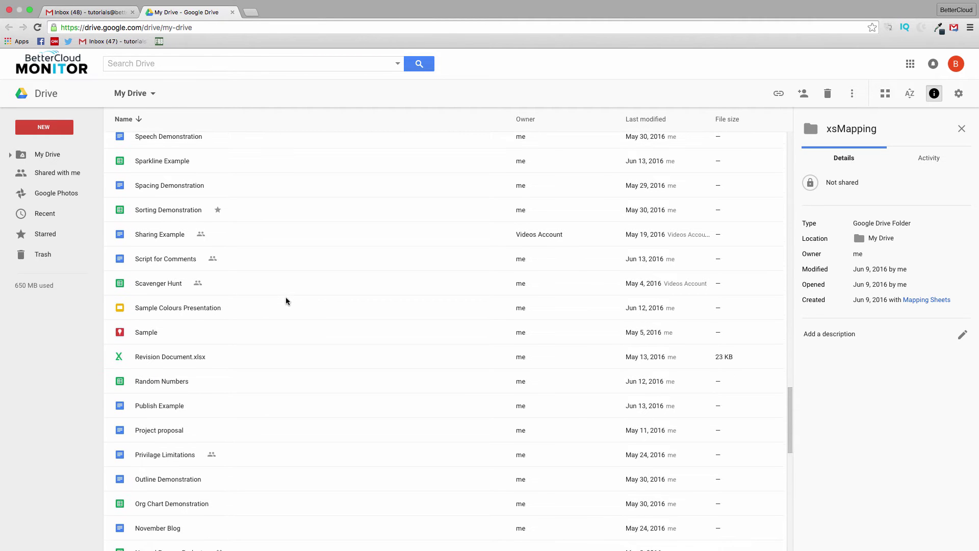
scroll(286, 301, down, 2)
scroll(286, 301, down, 3)
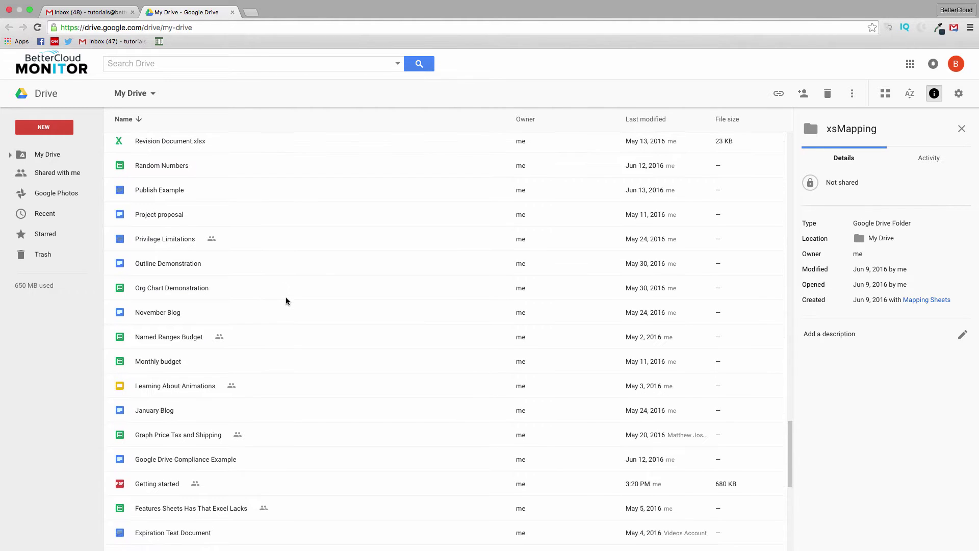
scroll(287, 301, down, 1)
scroll(286, 300, down, 2)
scroll(260, 299, down, 1)
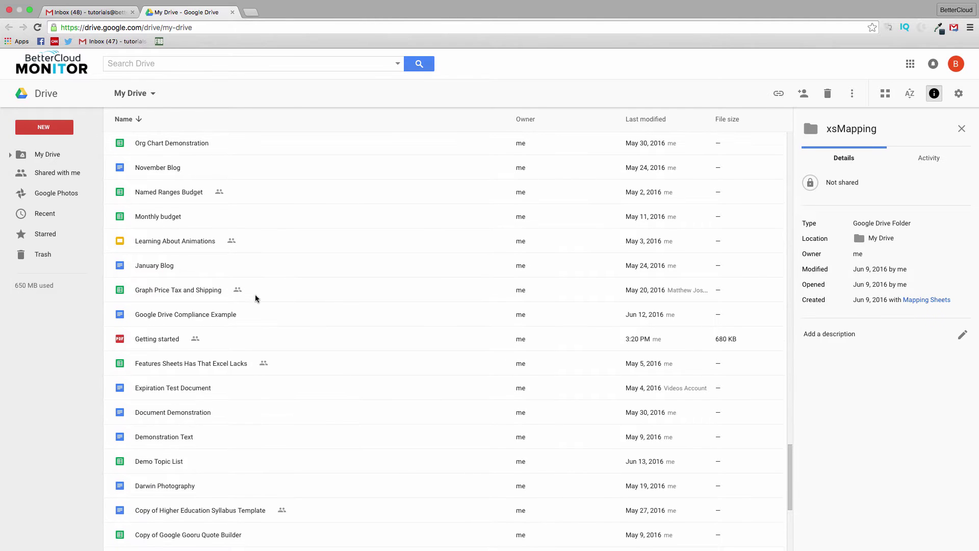
click(161, 340)
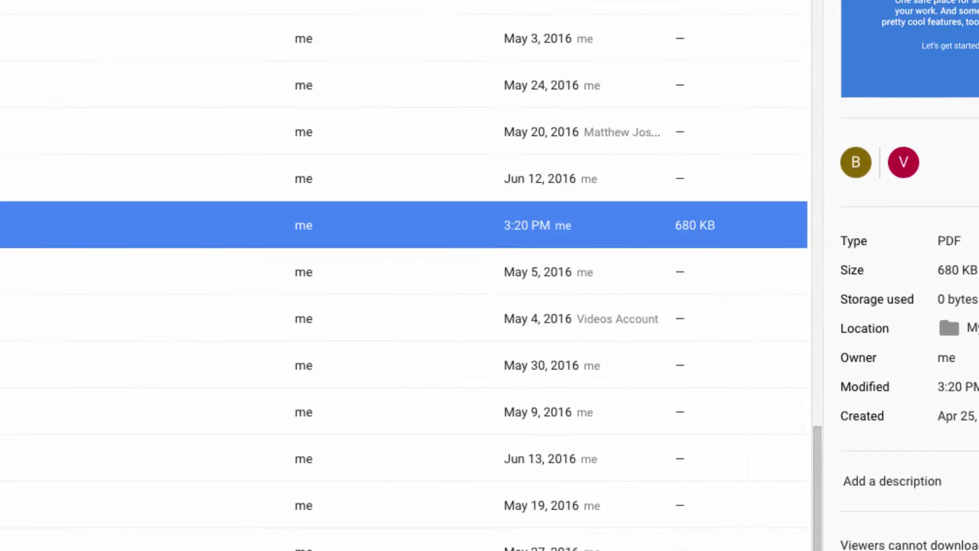
right_click(378, 389)
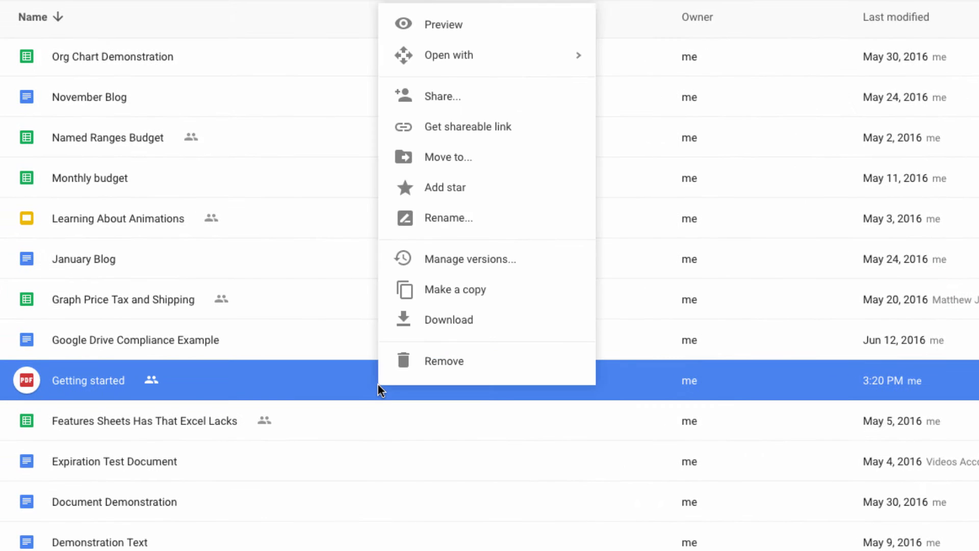
click(469, 93)
click(811, 390)
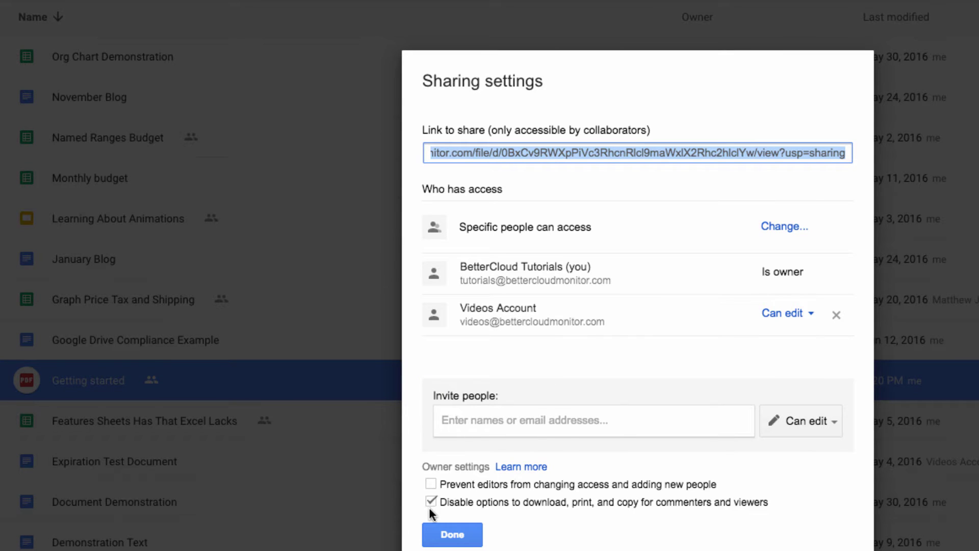
click(429, 502)
click(432, 463)
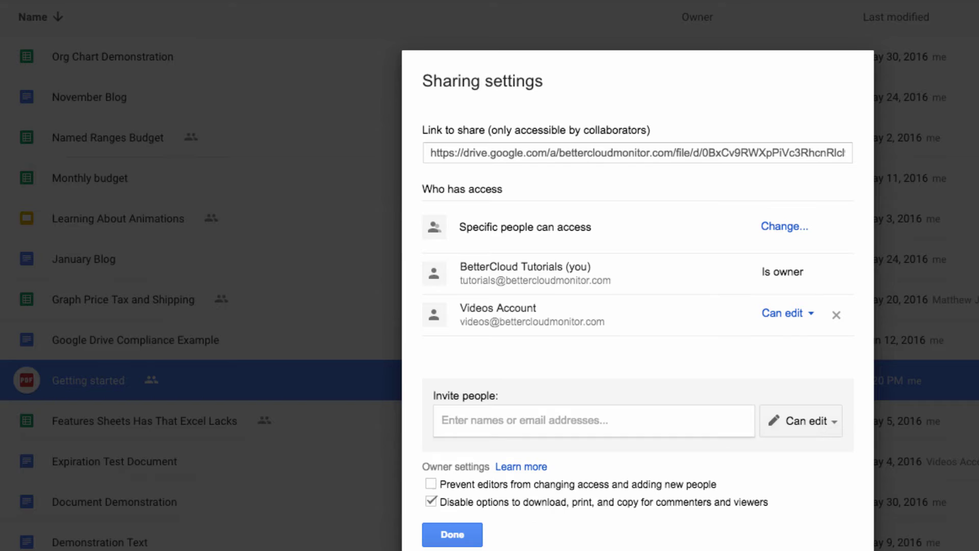
click(453, 535)
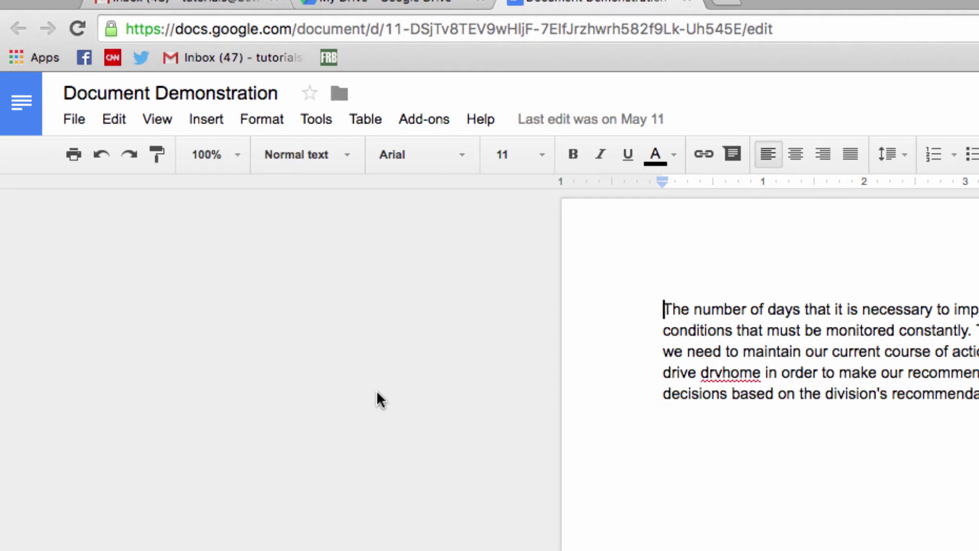
Download 'Document Demonstration' from the File menu as a PDF Document (.pdf).
click(75, 121)
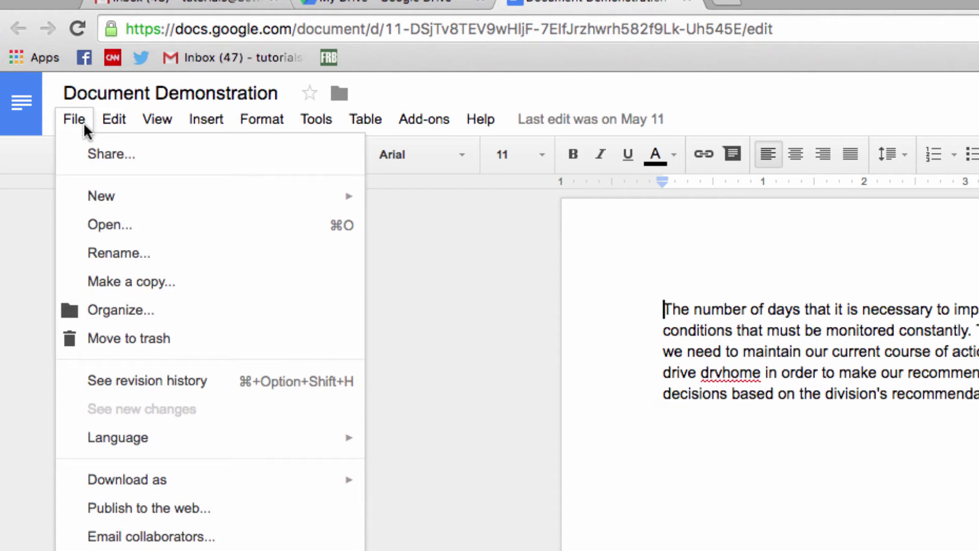
mouse_move(99, 178)
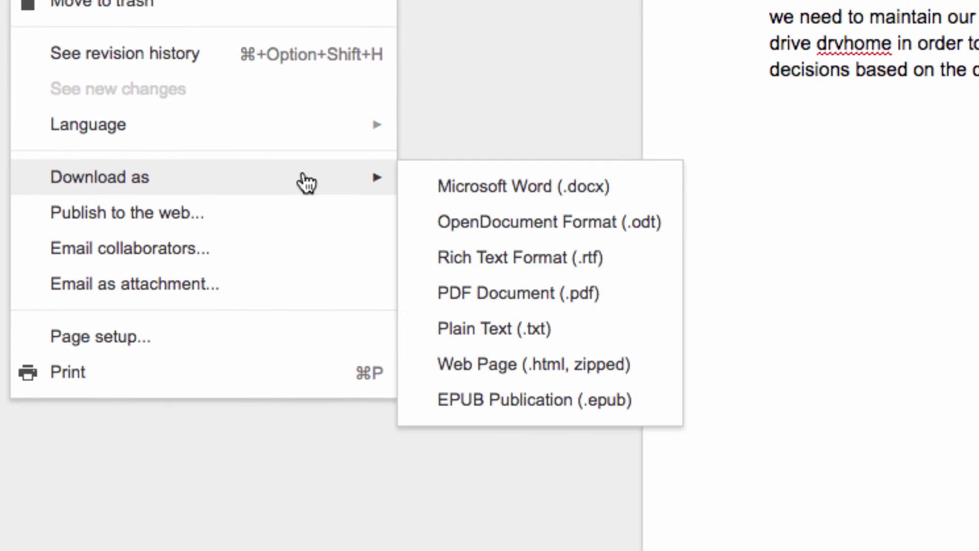
click(518, 293)
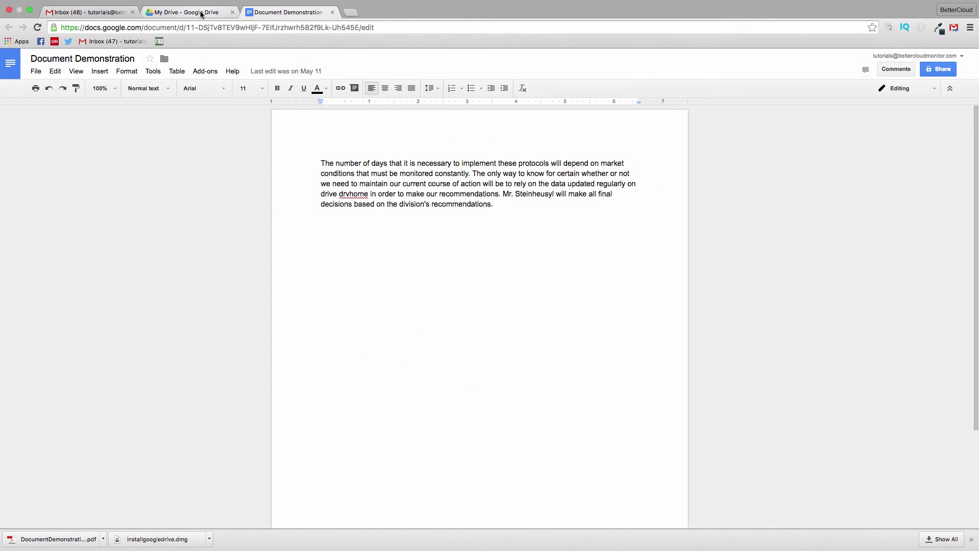
Drag DocumentDemonstration.pdf into My Drive and block download, print and copy for commenters and viewers in its advanced sharing settings.
click(201, 14)
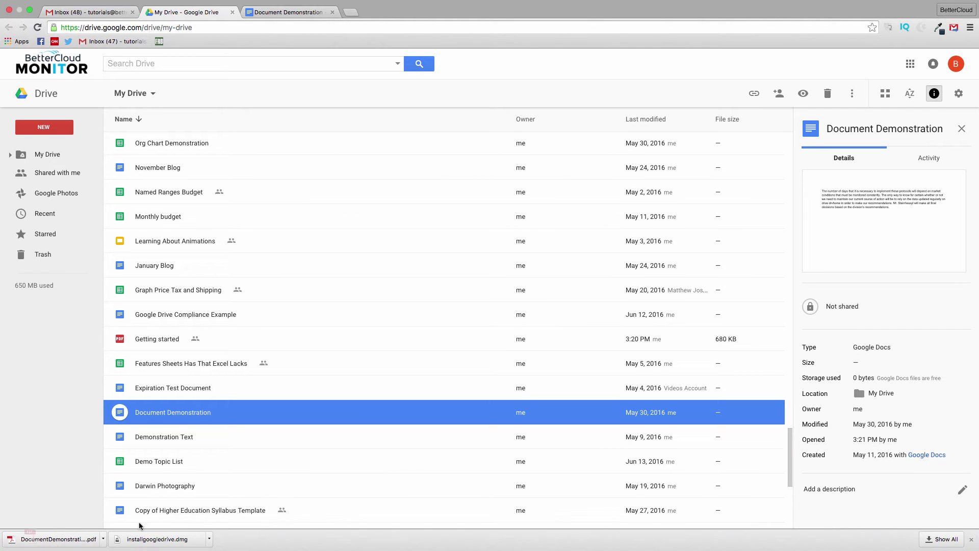
drag(139, 525, 334, 455)
right_click(207, 406)
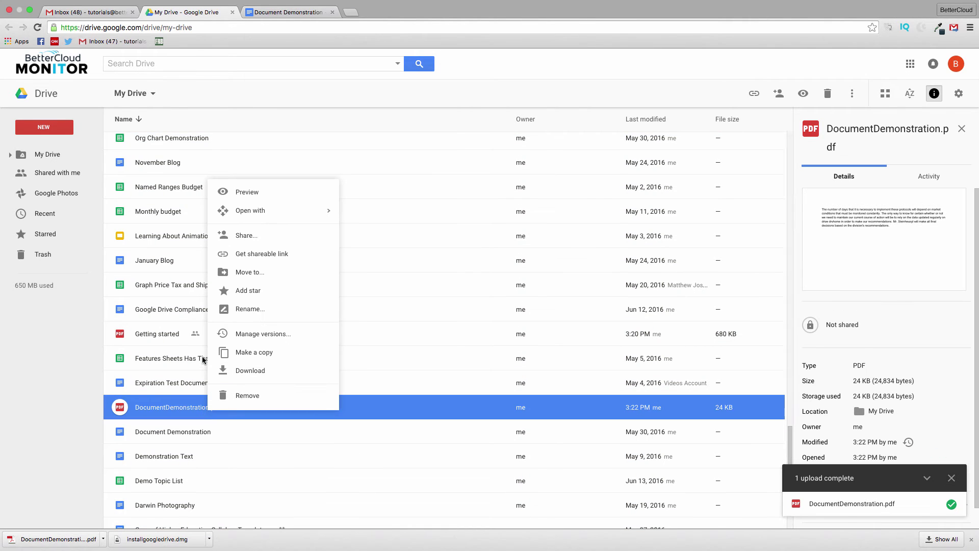
click(254, 243)
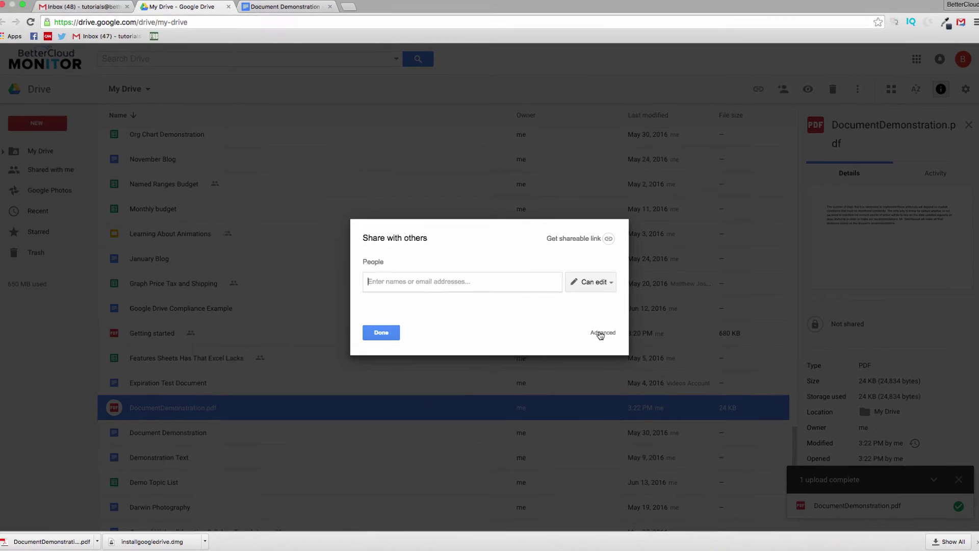
click(600, 333)
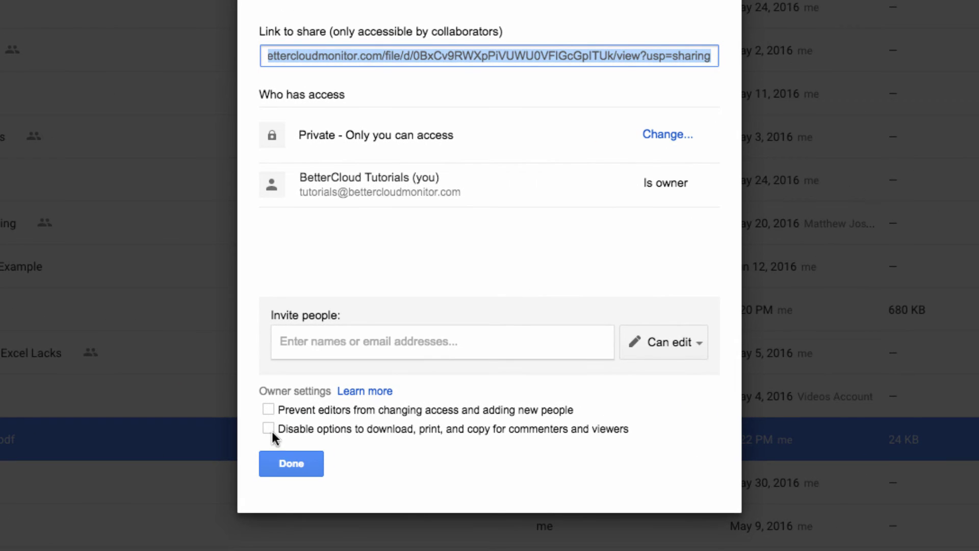
click(269, 429)
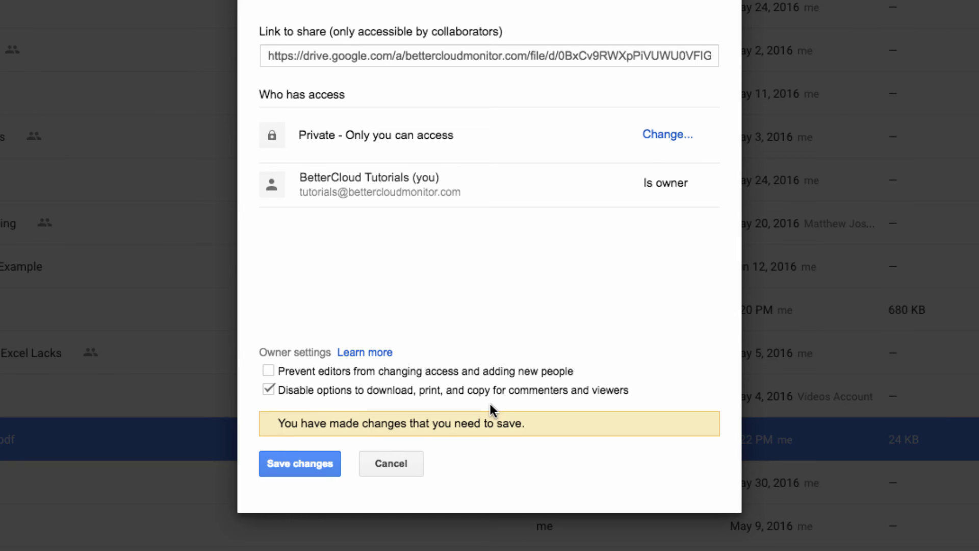
click(328, 464)
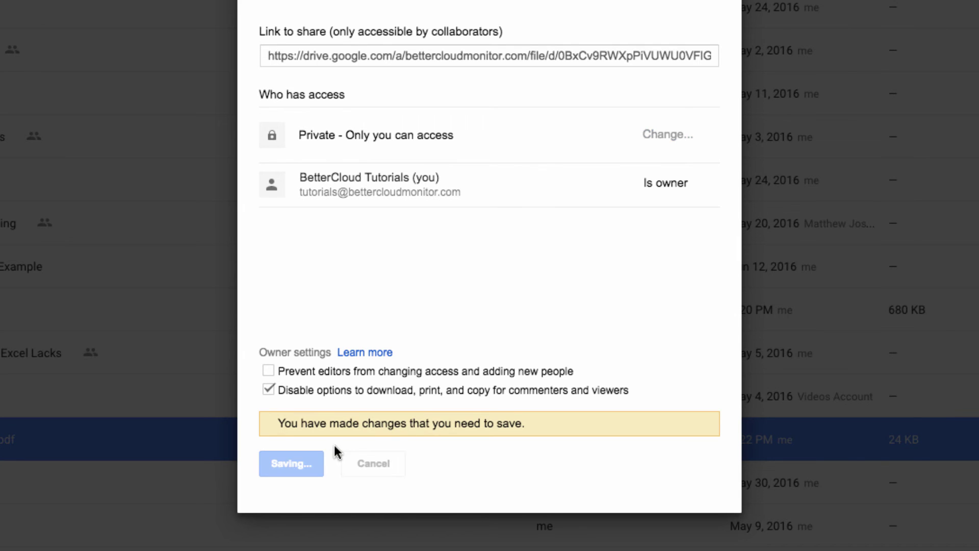
click(302, 454)
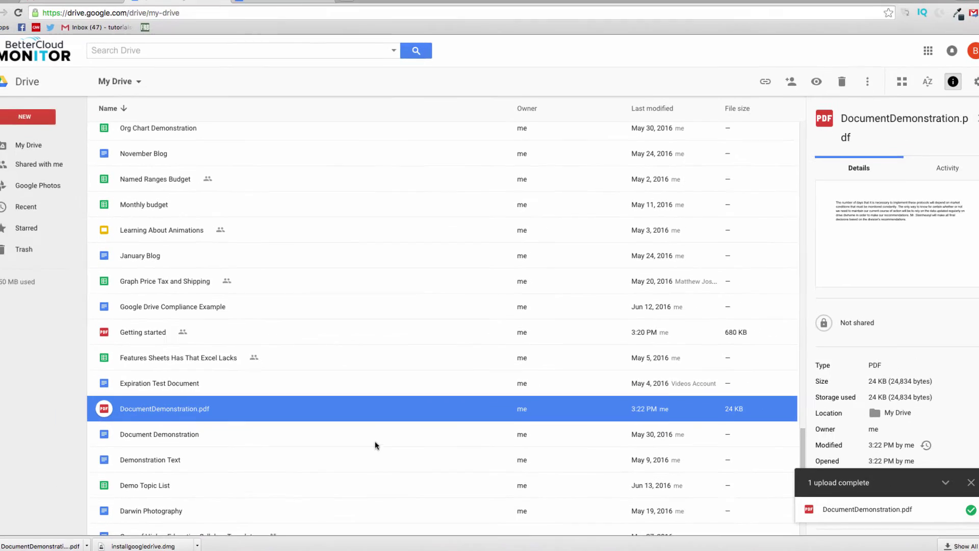